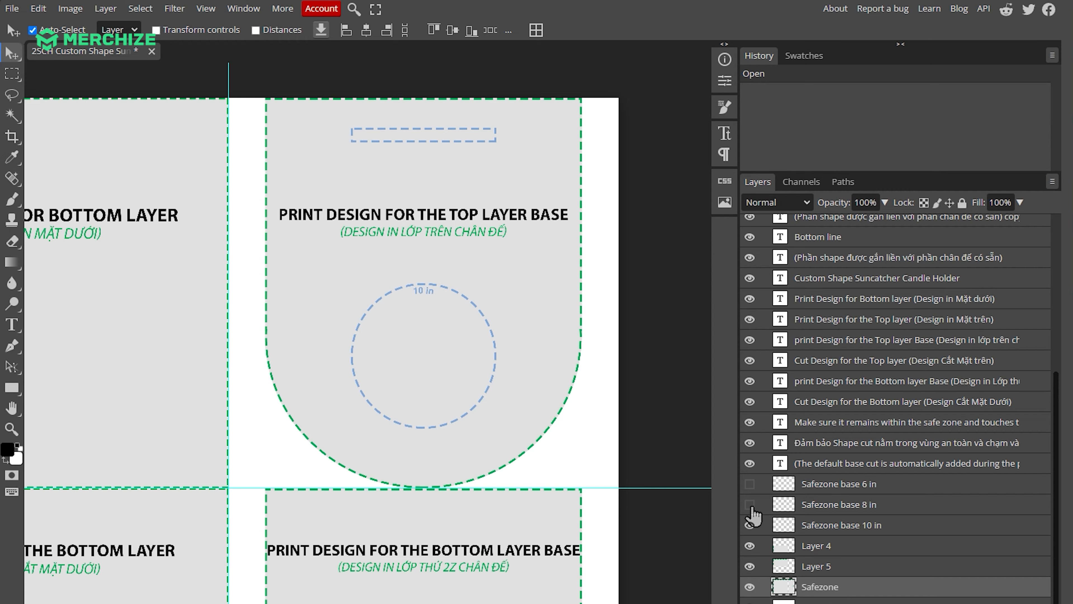
Hide the Safezone base 10 in layer and show the Safezone base 6 in layer.
click(751, 525)
drag(751, 526, 750, 484)
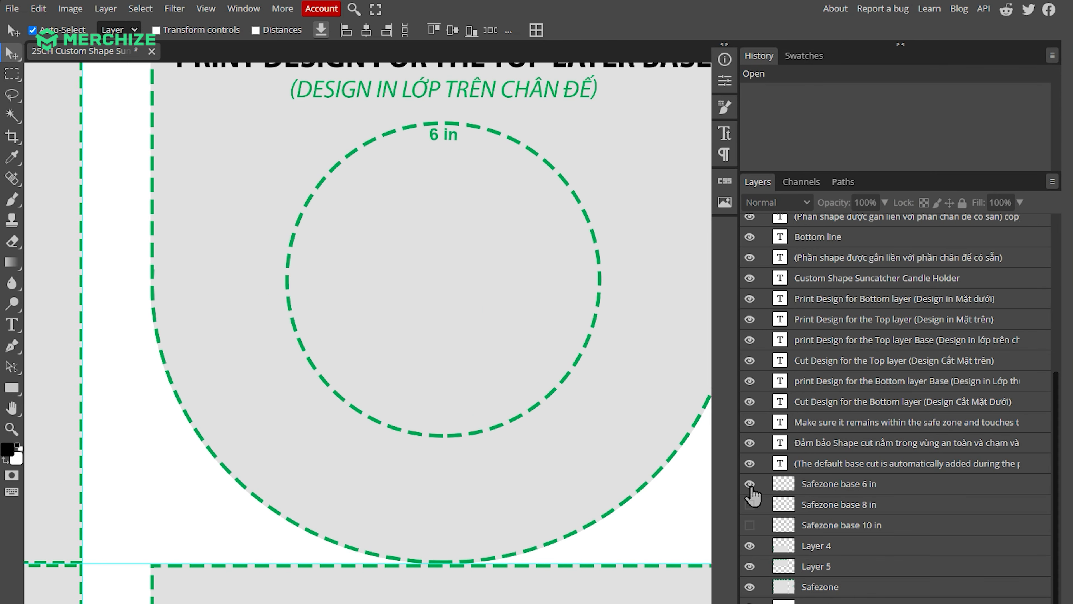
click(752, 486)
click(750, 484)
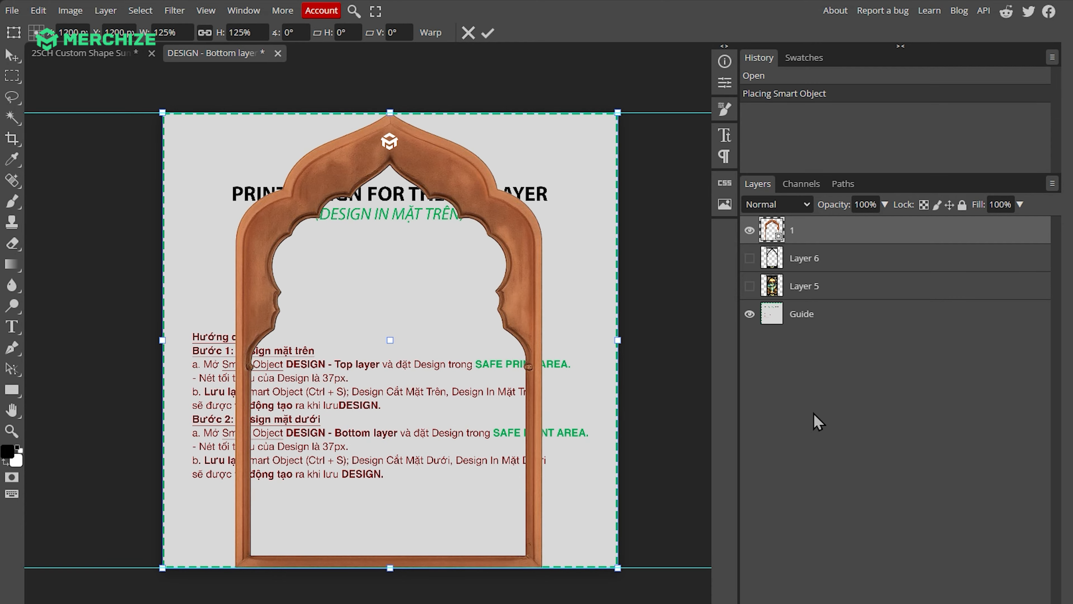
Place the wooden arch frame artwork and scale it down slightly to about 124% so it fits inside the safe zone.
key(Return)
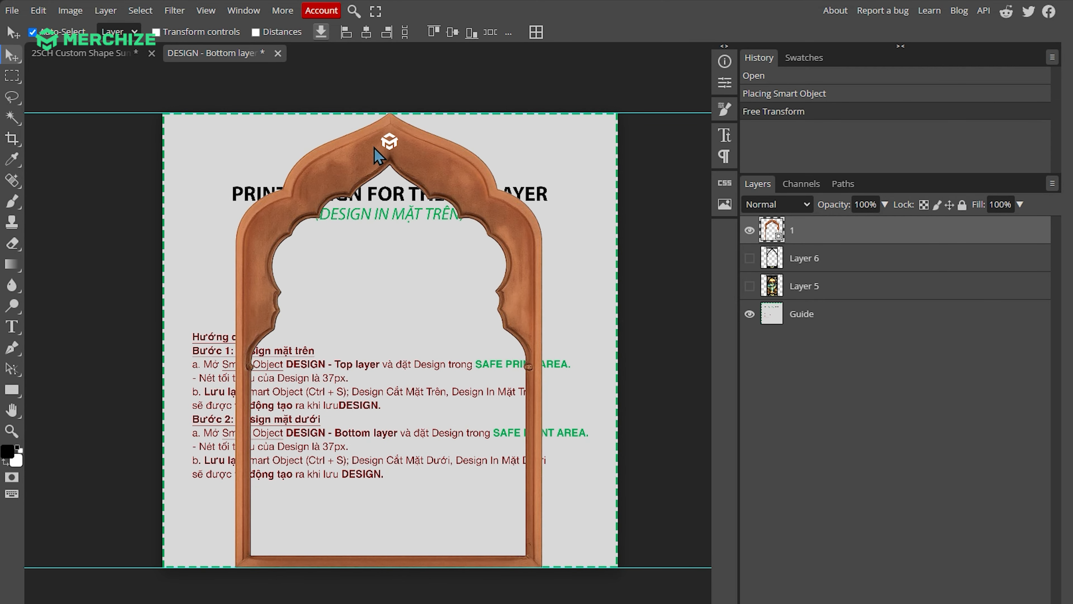
scroll(392, 111, up, 3)
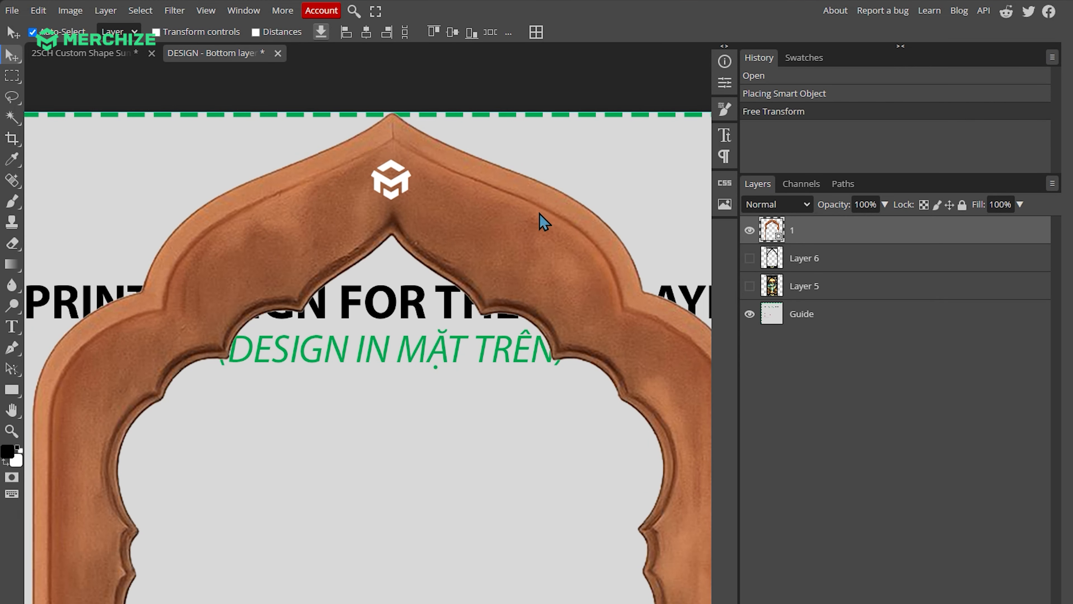
scroll(434, 189, down, 1)
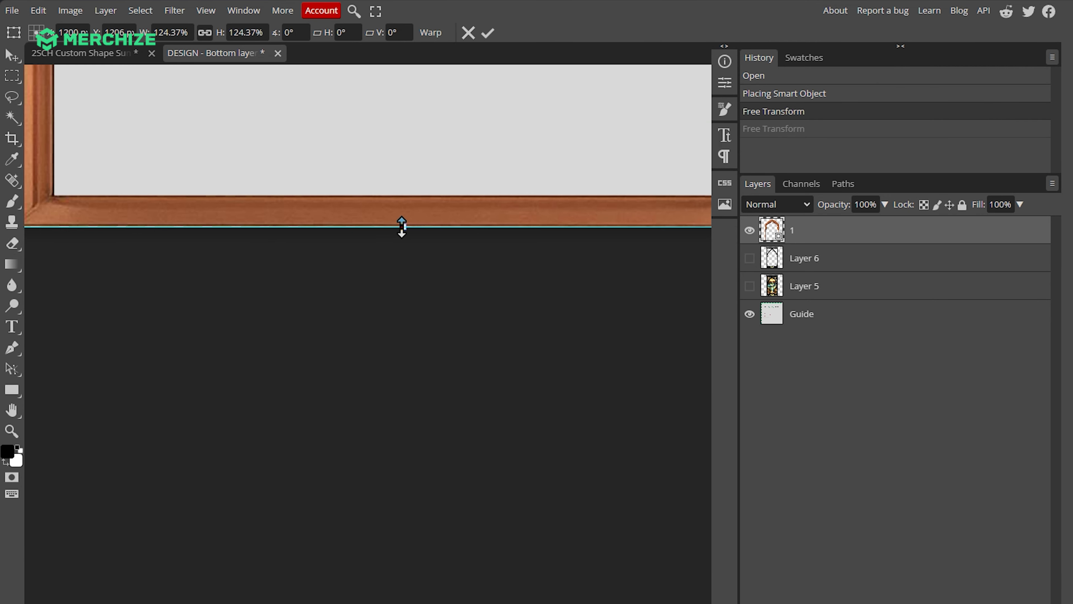
mouse_move(402, 227)
mouse_down()
mouse_move(407, 205)
mouse_move(407, 222)
mouse_up()
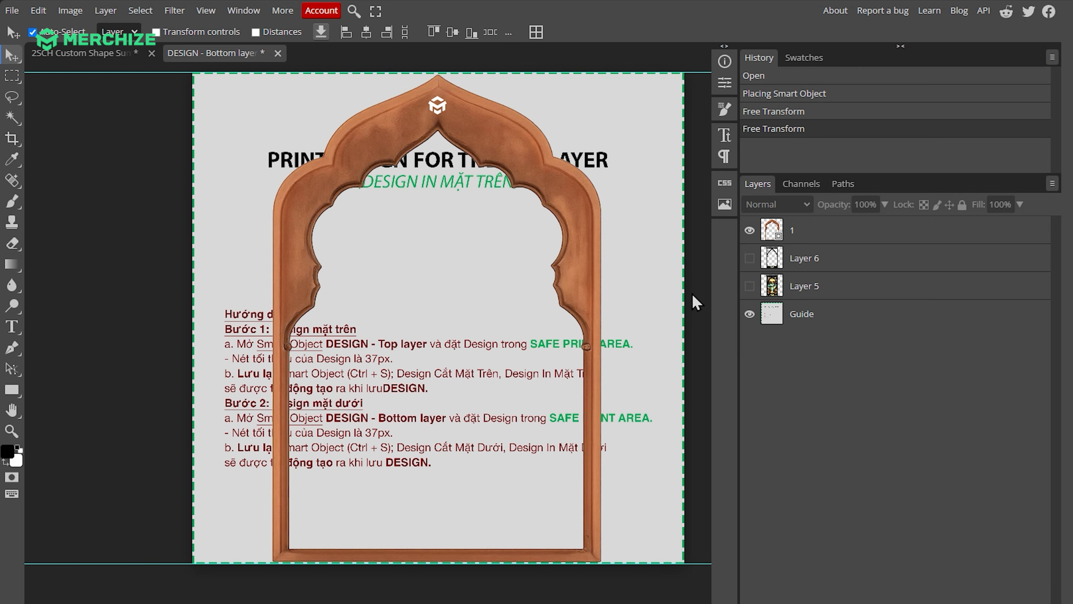
Hide the Guide layer, then save and close the arch frame's smart object.
click(750, 313)
click(752, 315)
click(752, 316)
click(753, 316)
click(752, 315)
key(ctrl+s)
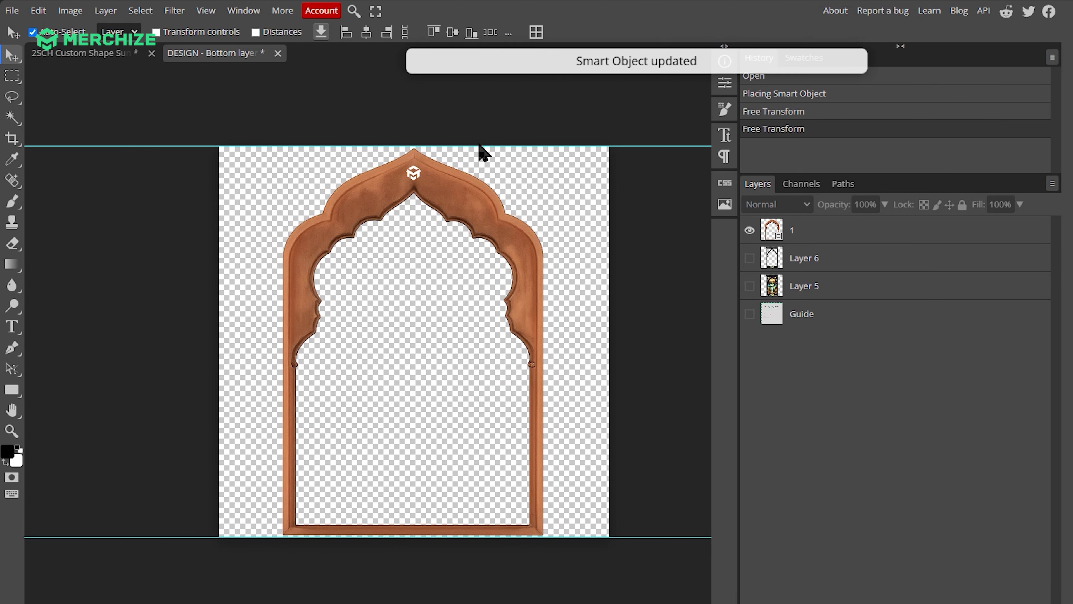
click(278, 53)
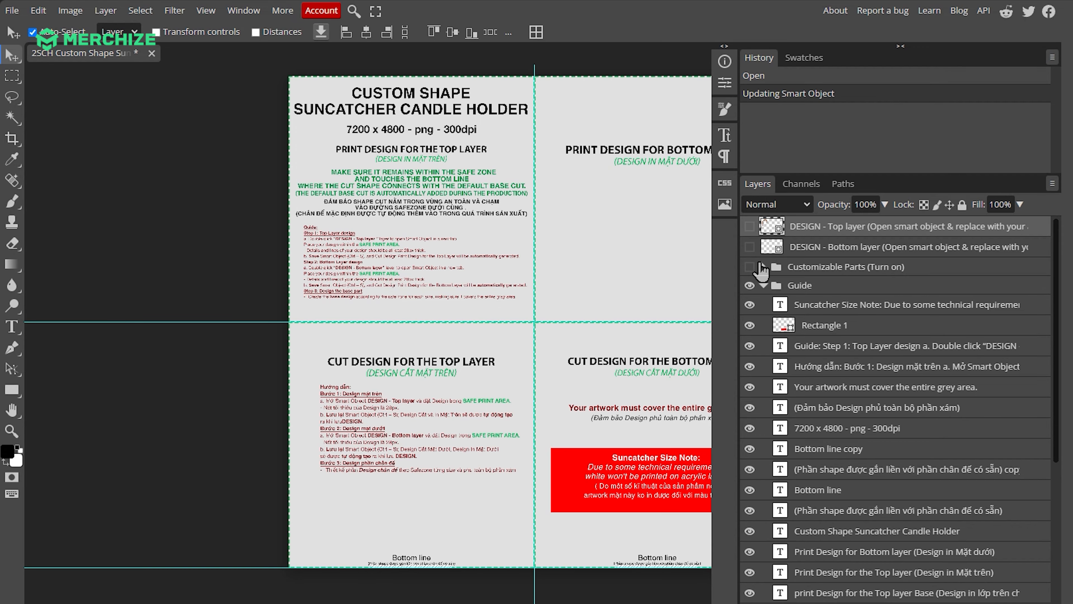
Turn on the Customizable Parts group and look over the print and cut designs across the template.
click(749, 267)
click(750, 267)
click(751, 267)
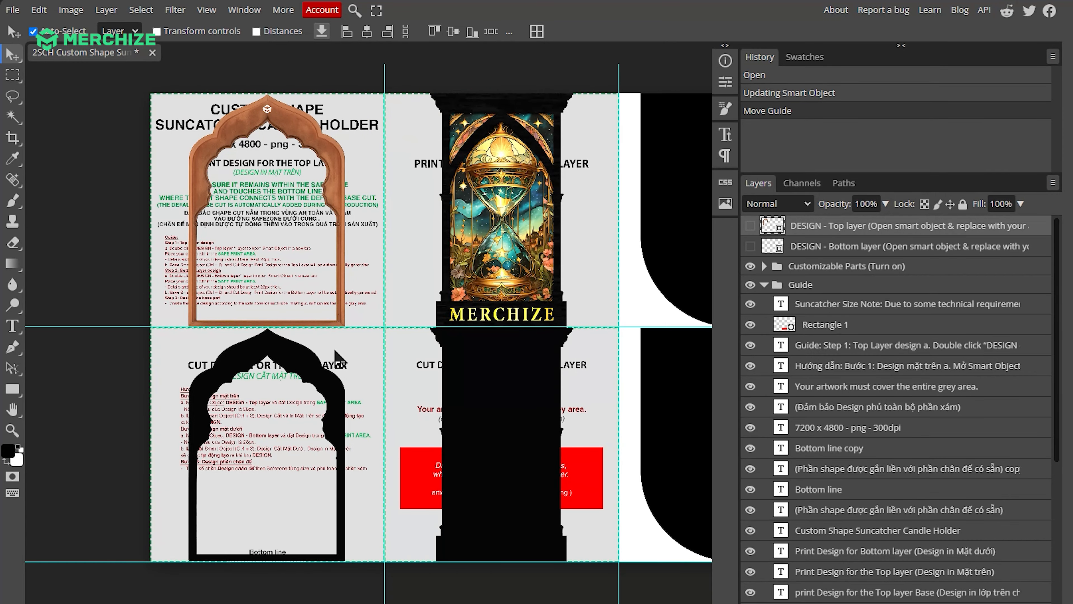
scroll(335, 350, right, 2)
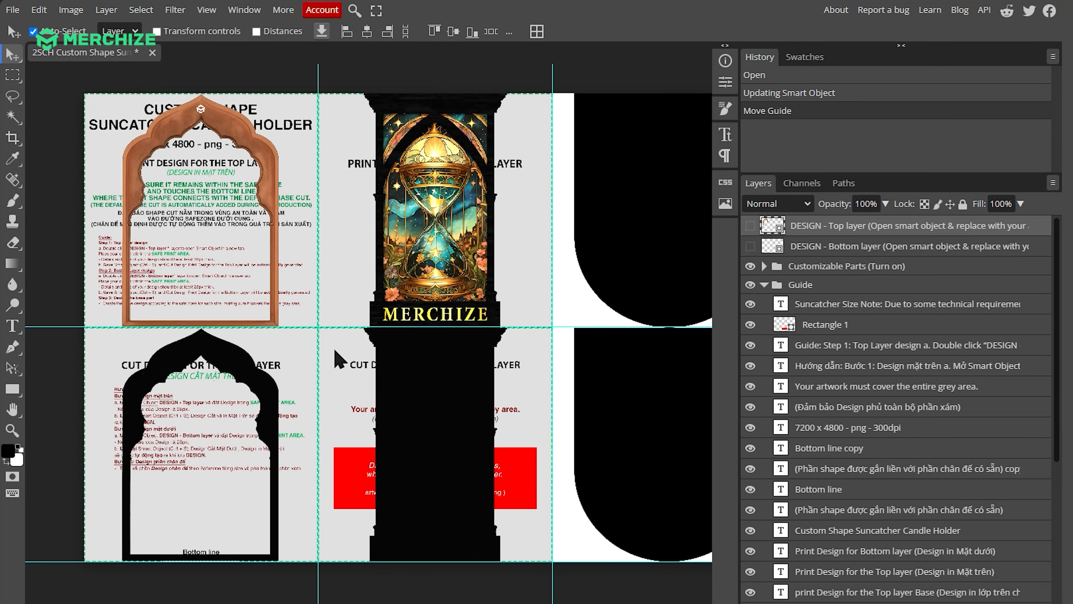
scroll(335, 350, right, 2)
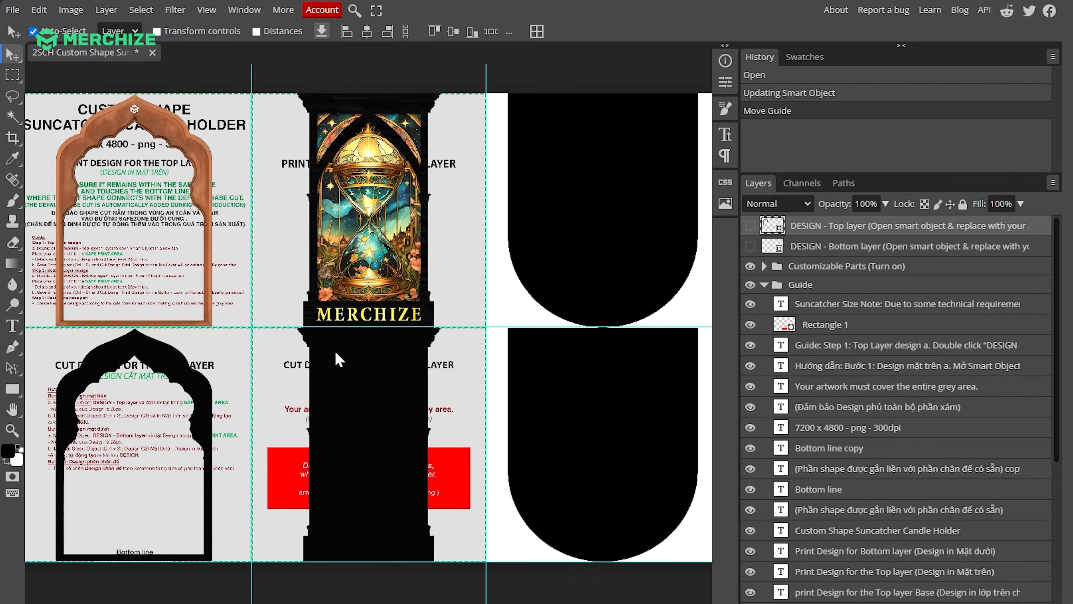
In the DESIGN - Bottom layer smart object, hide Layer 4, show the Guide and place the replacement stained-glass artwork.
click(807, 253)
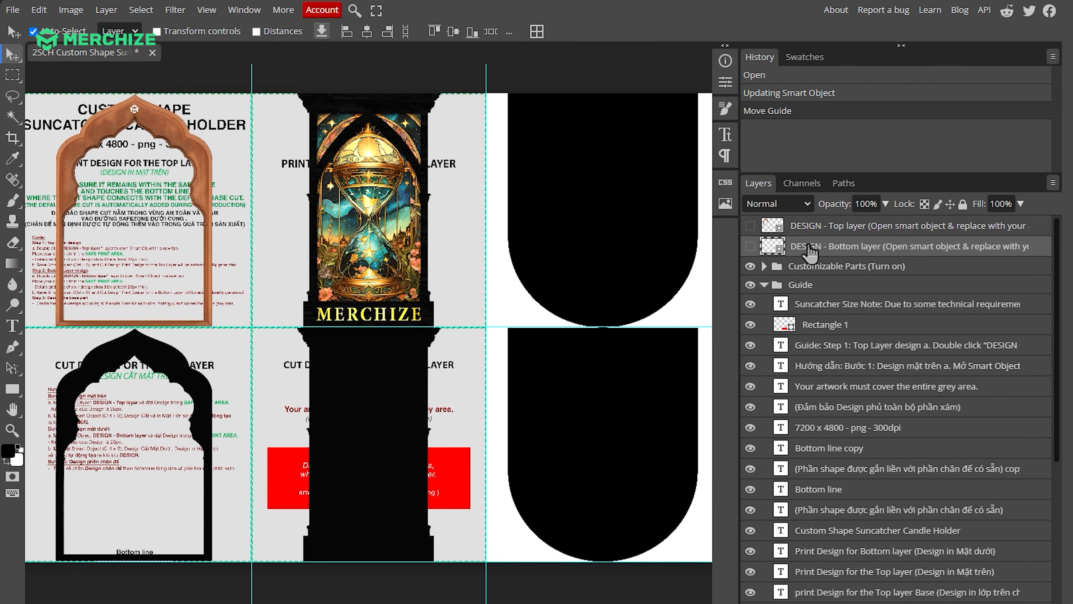
double_click(808, 253)
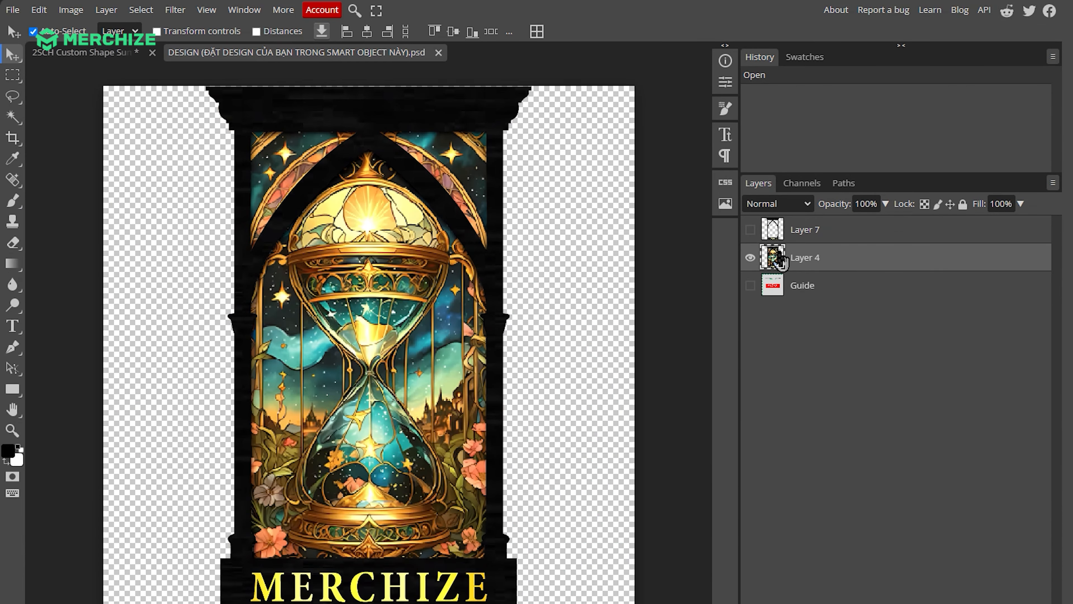
click(751, 258)
click(751, 286)
drag(1035, 112, 424, 316)
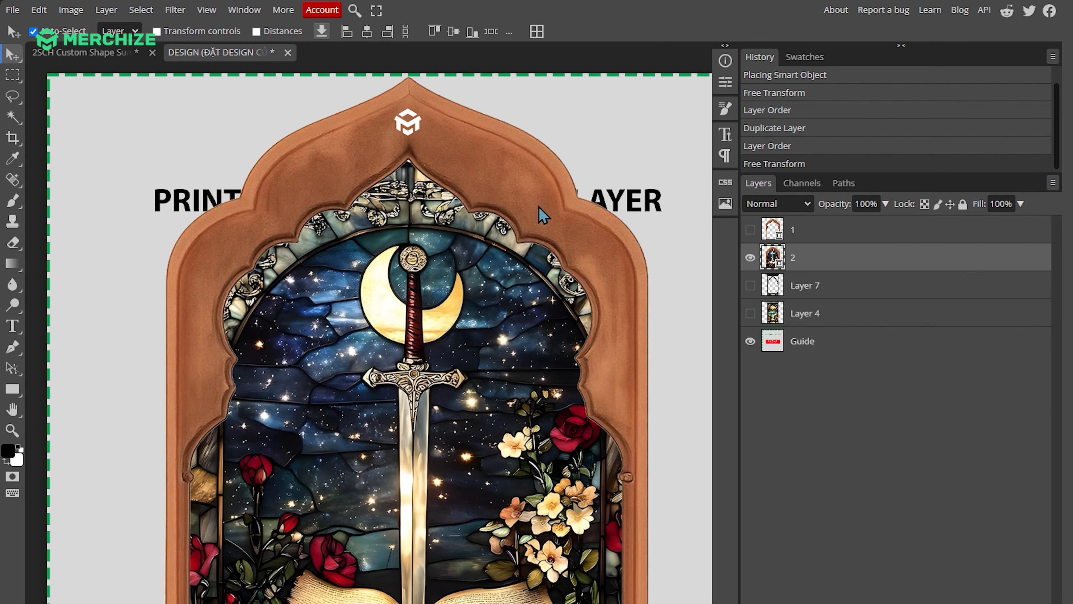
Compare the outlines of frame layer 1 and stained-glass layer 2 by toggling their visibility.
scroll(541, 216, down, 5)
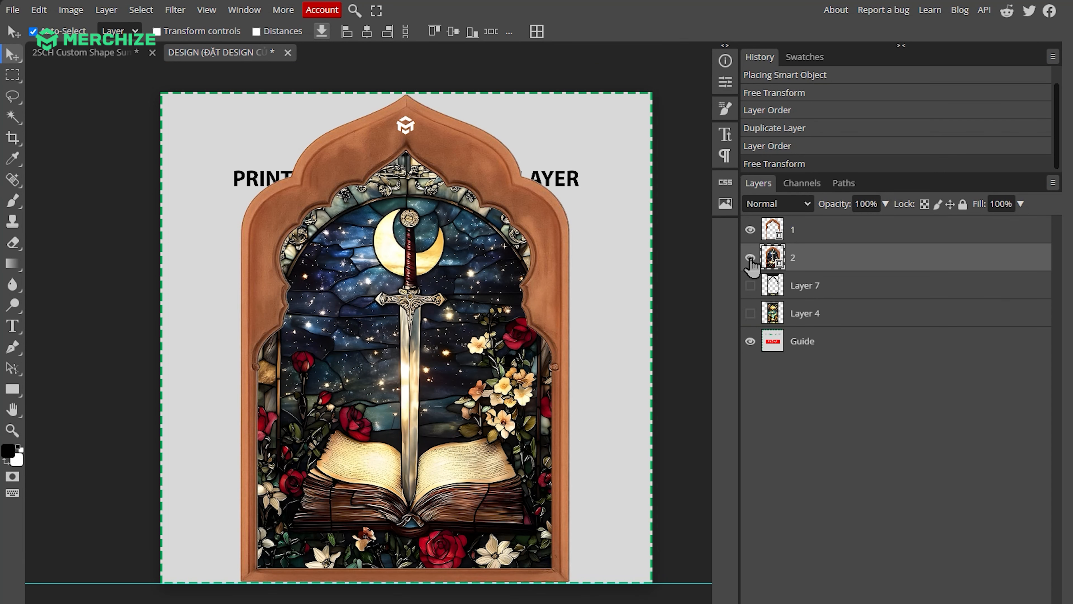
click(751, 258)
click(751, 258)
click(751, 230)
scroll(446, 448, up, 5)
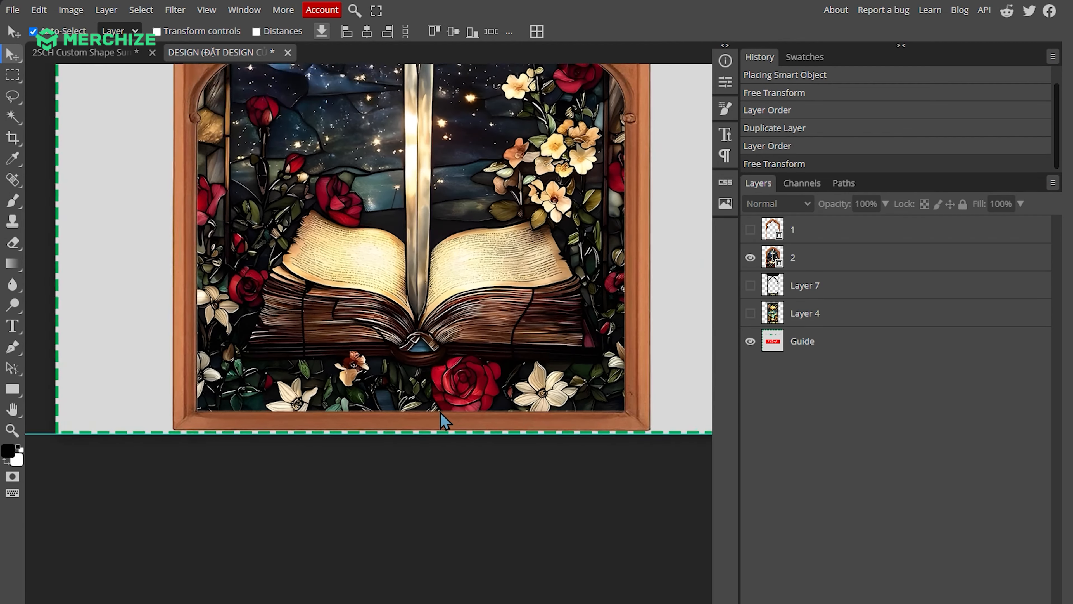
Examine the lower edge of artwork layer 2 against the safe zone by toggling the artwork and the Guide.
scroll(442, 407, up, 1)
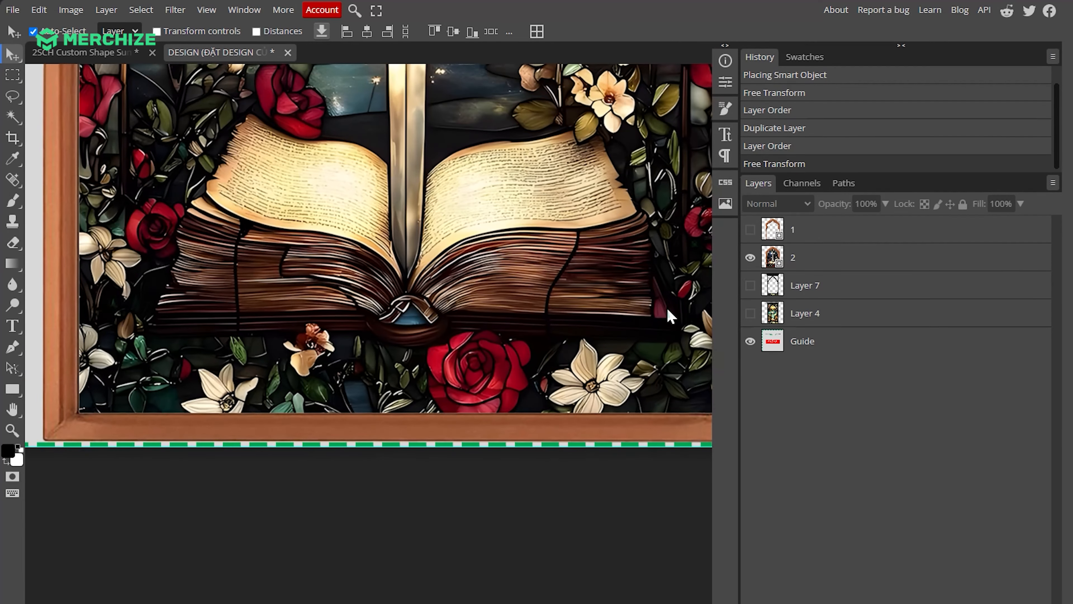
click(751, 257)
click(751, 257)
click(751, 341)
click(751, 342)
scroll(435, 177, down, 2)
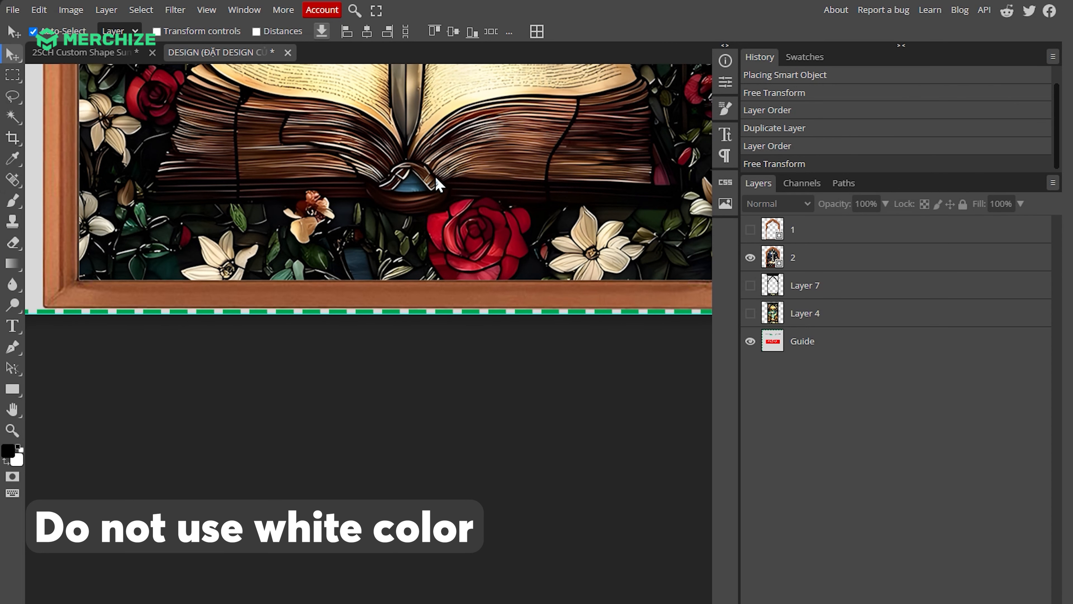
scroll(436, 176, down, 2)
click(427, 165)
scroll(427, 166, up, 10)
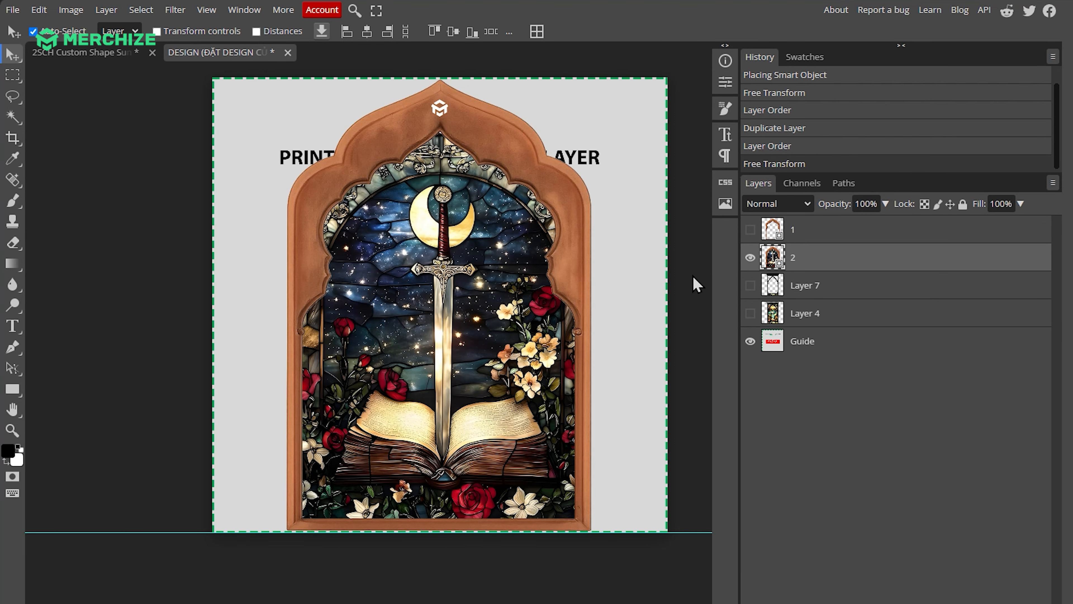
Hide the Guide layer, then save and close the bottom-layer smart object.
click(750, 340)
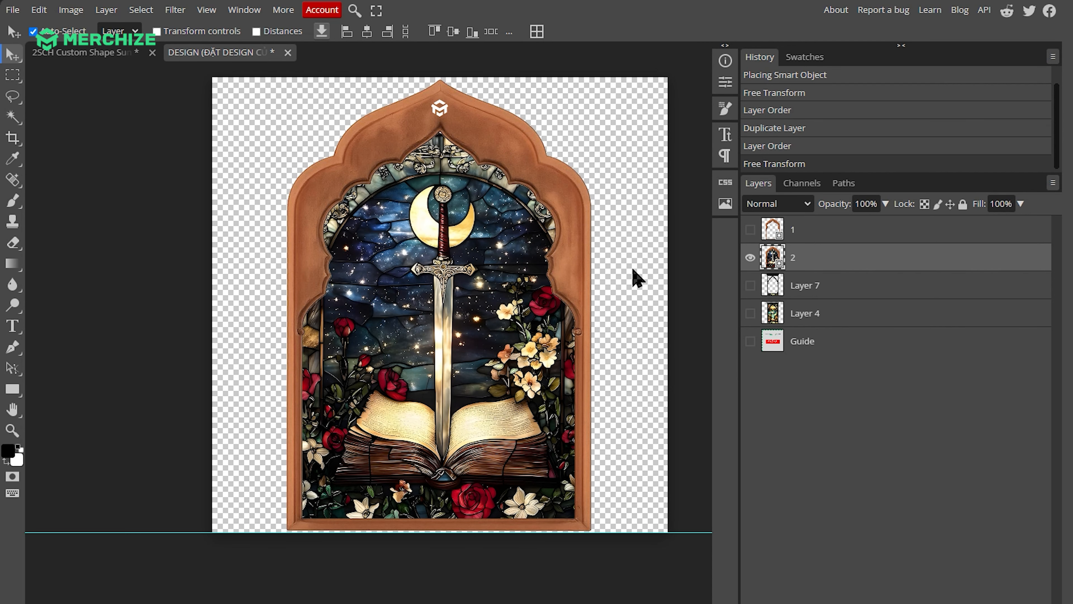
key(ctrl+s)
click(288, 53)
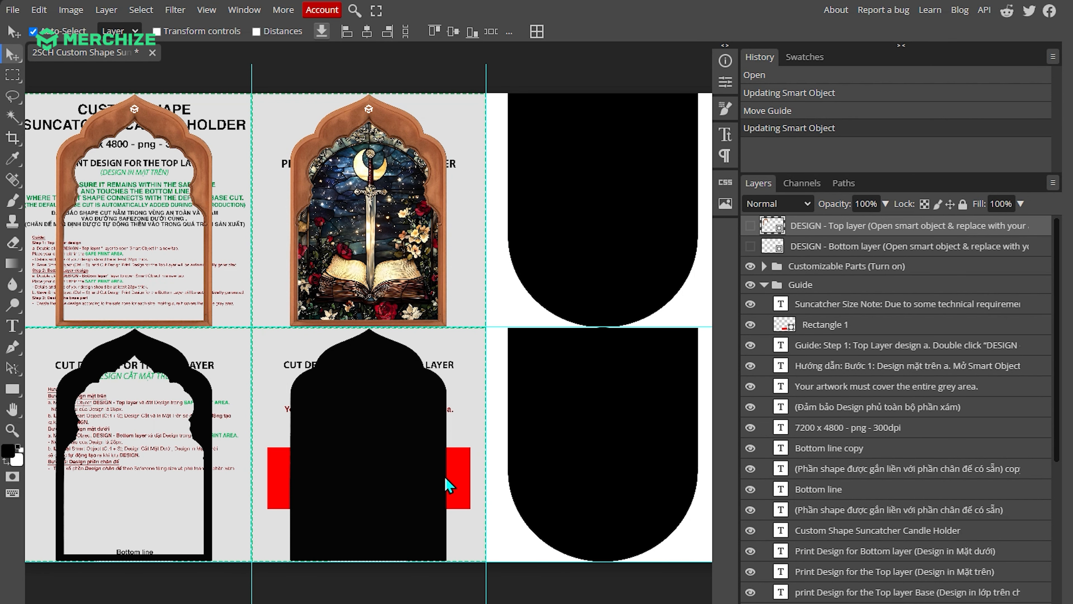
Toggle the Customizable Parts group to examine the safe zone outlines of the top layer base.
click(750, 266)
click(750, 266)
click(750, 266)
click(750, 266)
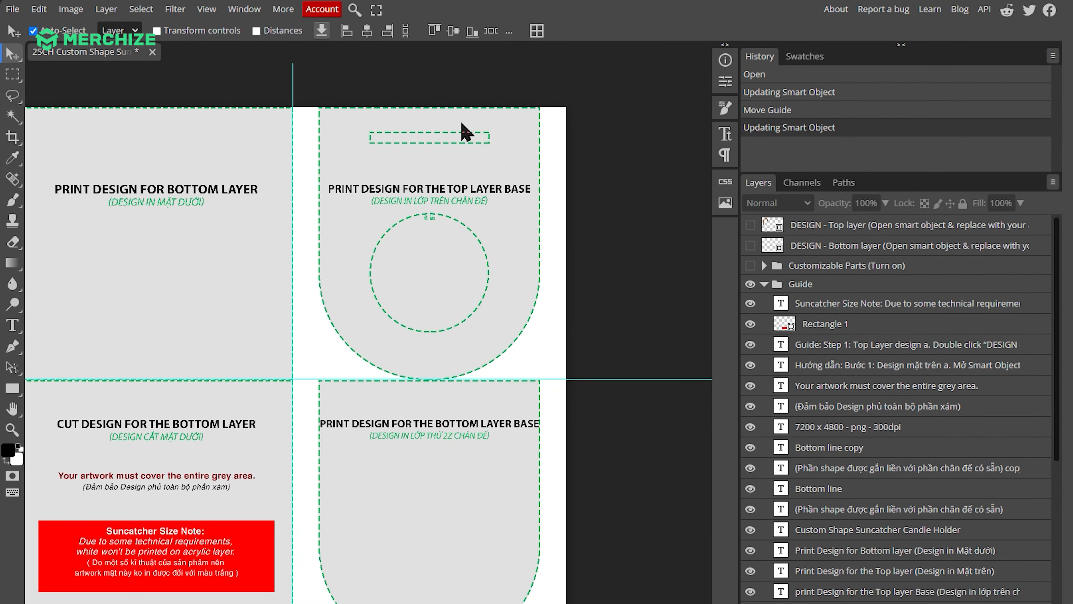
scroll(462, 127, up, 5)
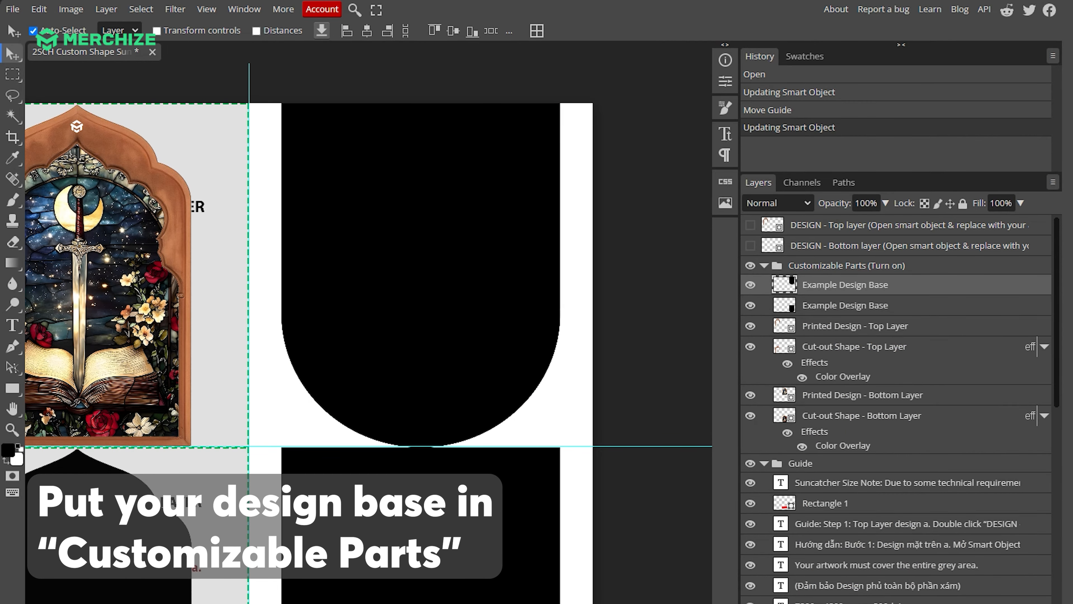
Place the starry base artwork in the Customizable Parts group and scale it to about 128% over the top base shape.
key(alt+Tab)
drag(738, 109, 484, 180)
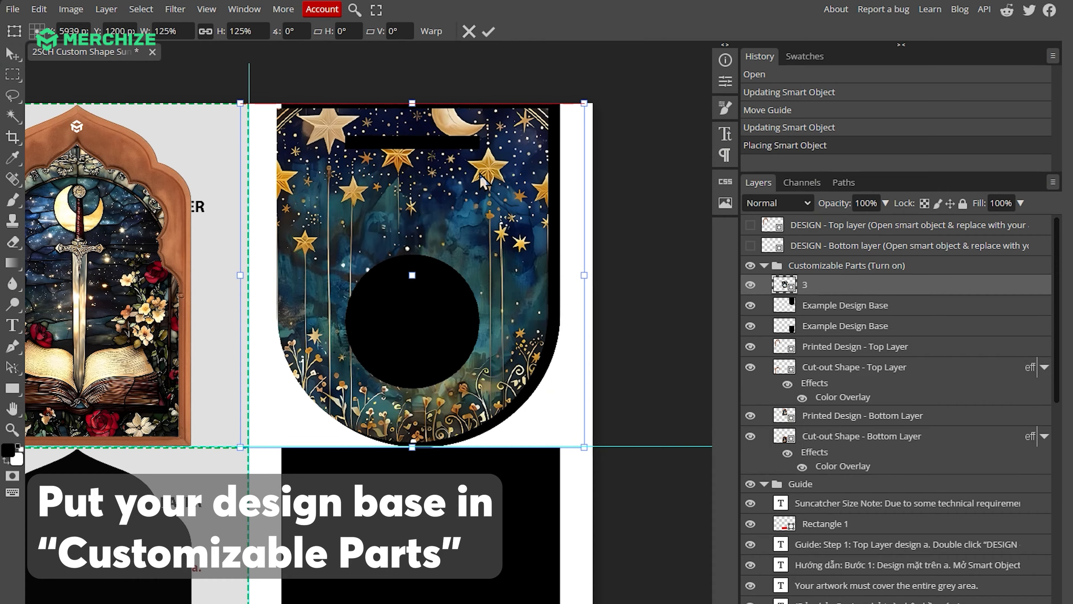
drag(412, 447, 423, 454)
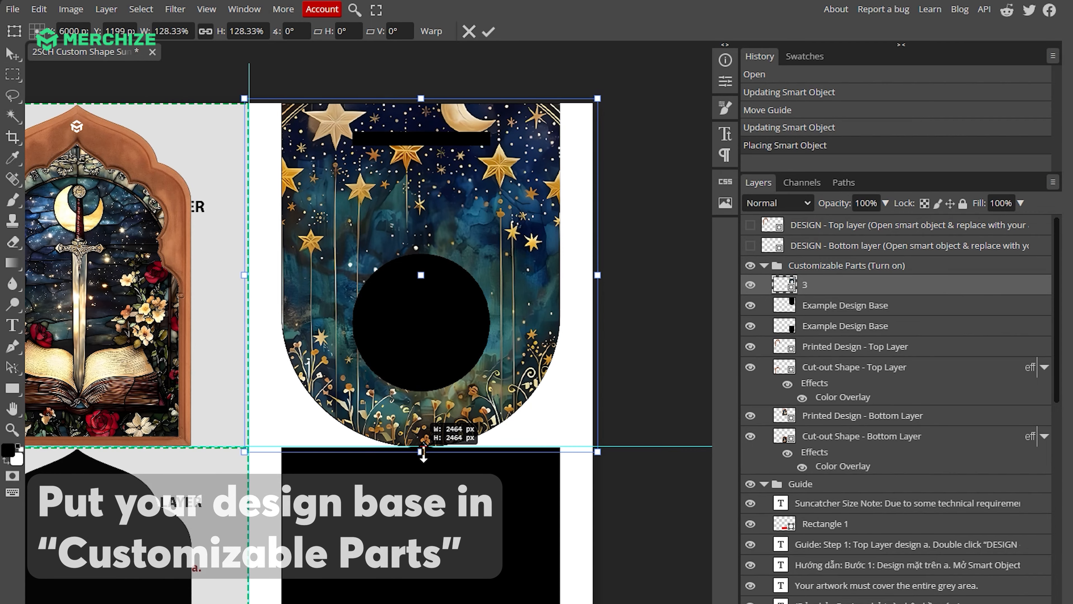
key(Return)
Hide the Safezone base 6 in layer and check the artwork's round hole against the 8 in safe zone.
scroll(750, 423, down, 10)
click(750, 485)
scroll(570, 380, up, 3)
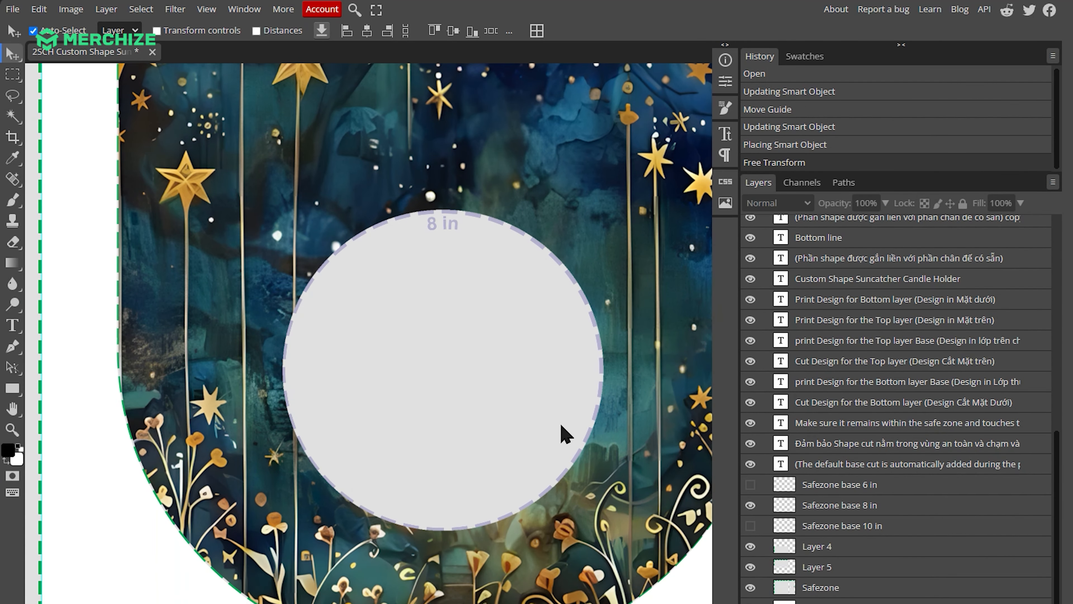
click(750, 505)
click(750, 505)
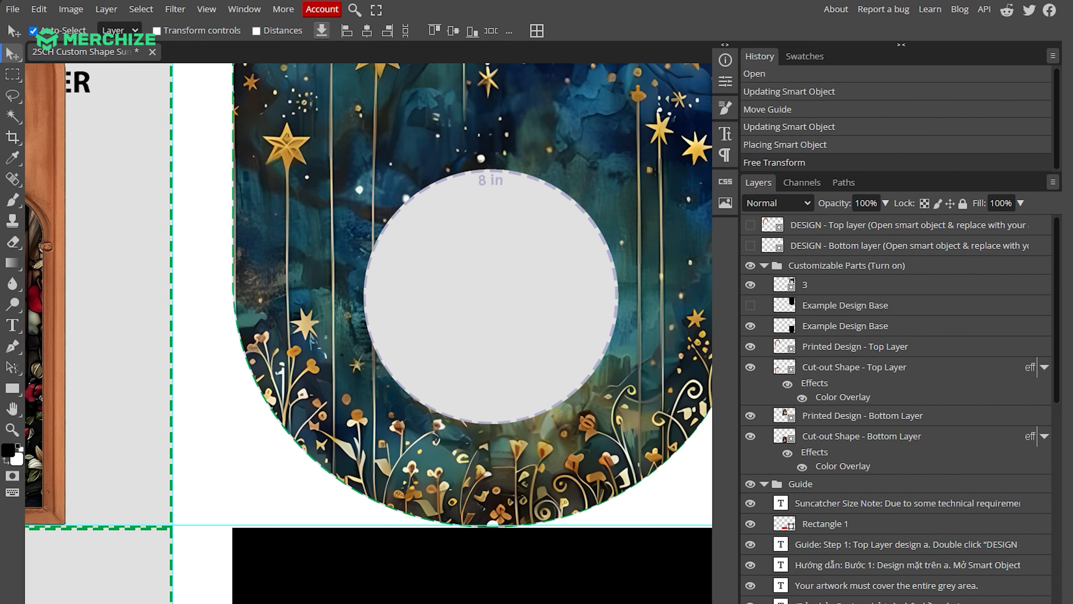
Hide the lower Example Design Base to view the bottom layer base template, and show it again.
scroll(570, 235, up, 5)
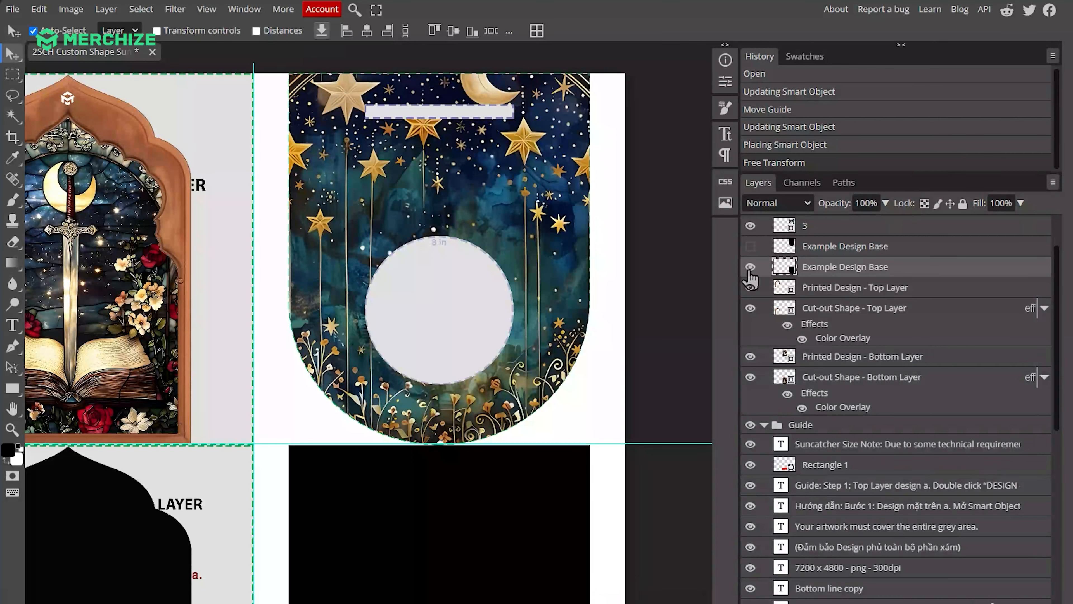
click(750, 267)
scroll(659, 268, down, 6)
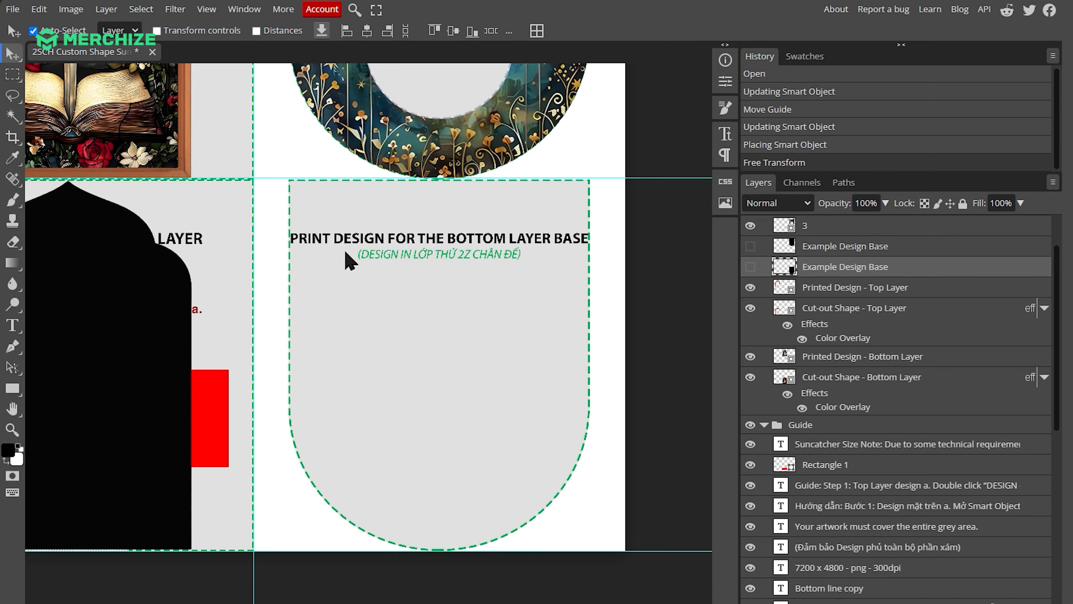
click(750, 266)
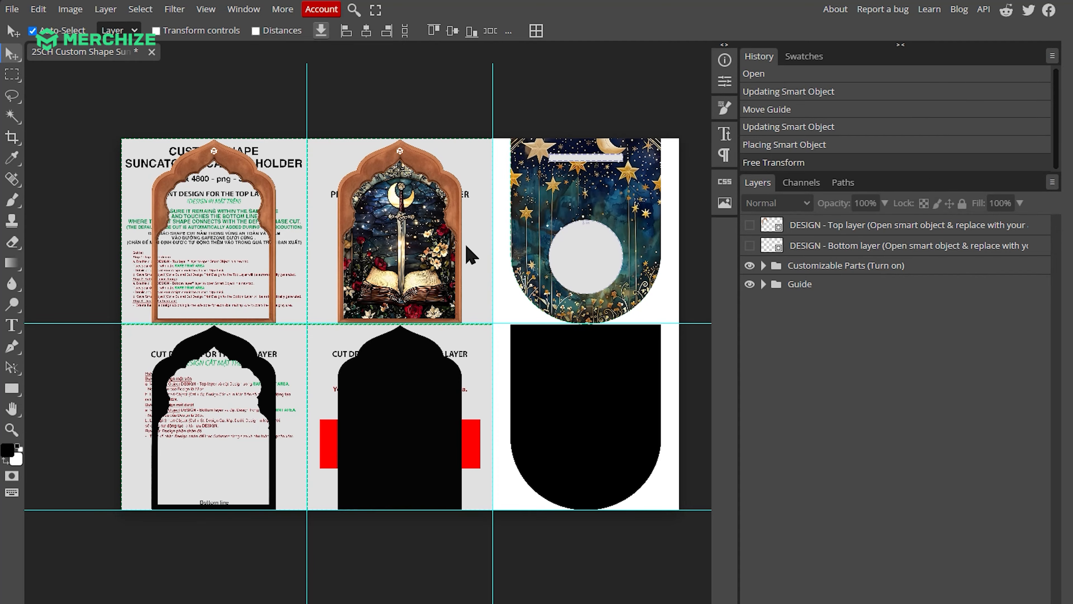
Review the full six-part layout and hide the Guide group.
scroll(472, 255, down, 3)
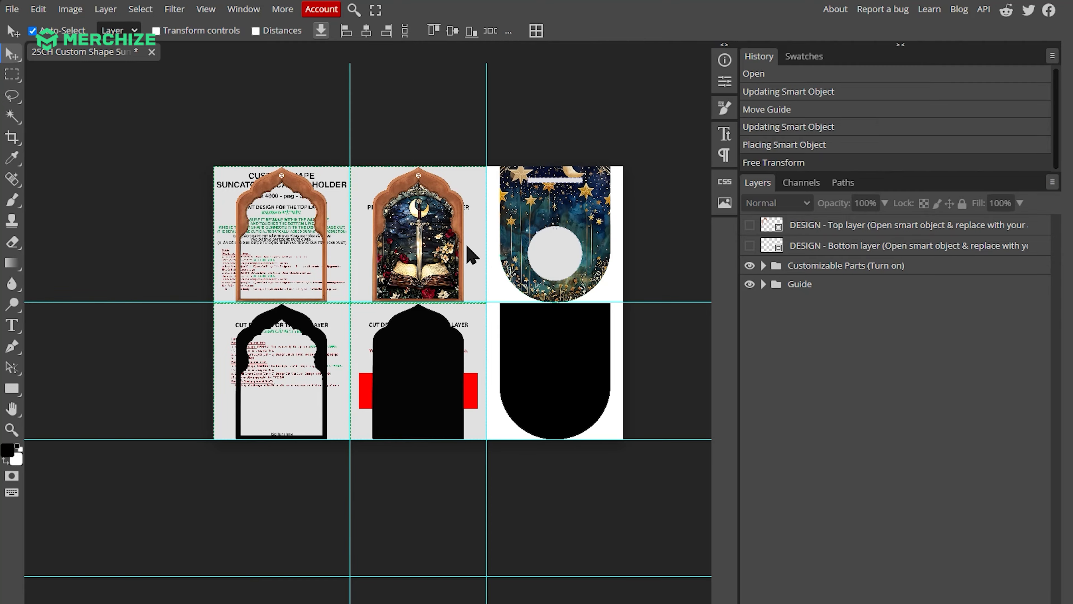
scroll(472, 255, up, 3)
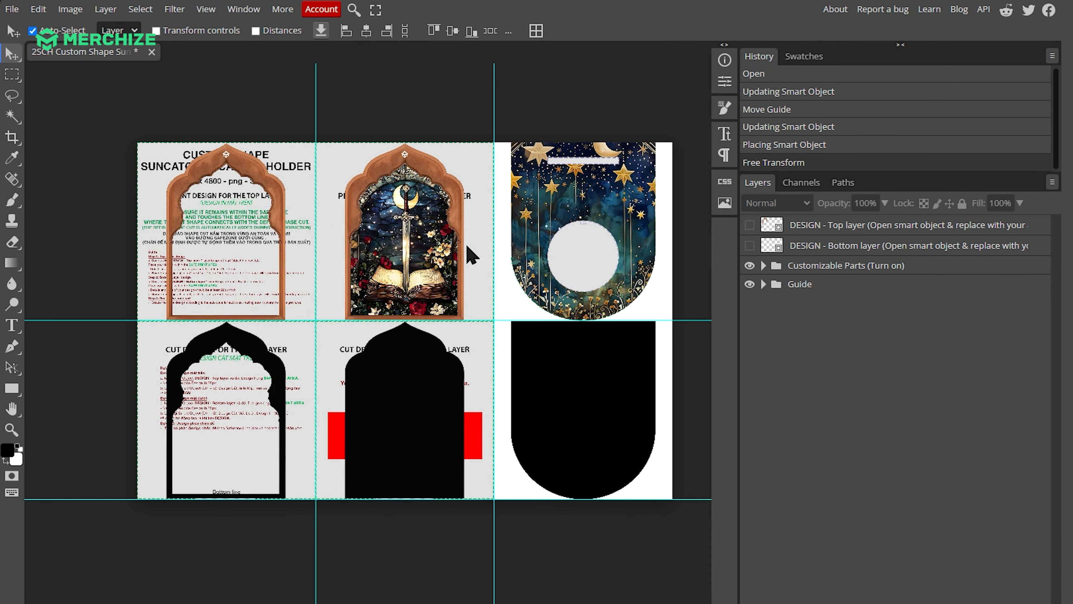
scroll(472, 255, down, 1)
click(749, 283)
Export the layout as a 7200 x 4800 px PNG at 100% quality after checking its preview.
click(11, 9)
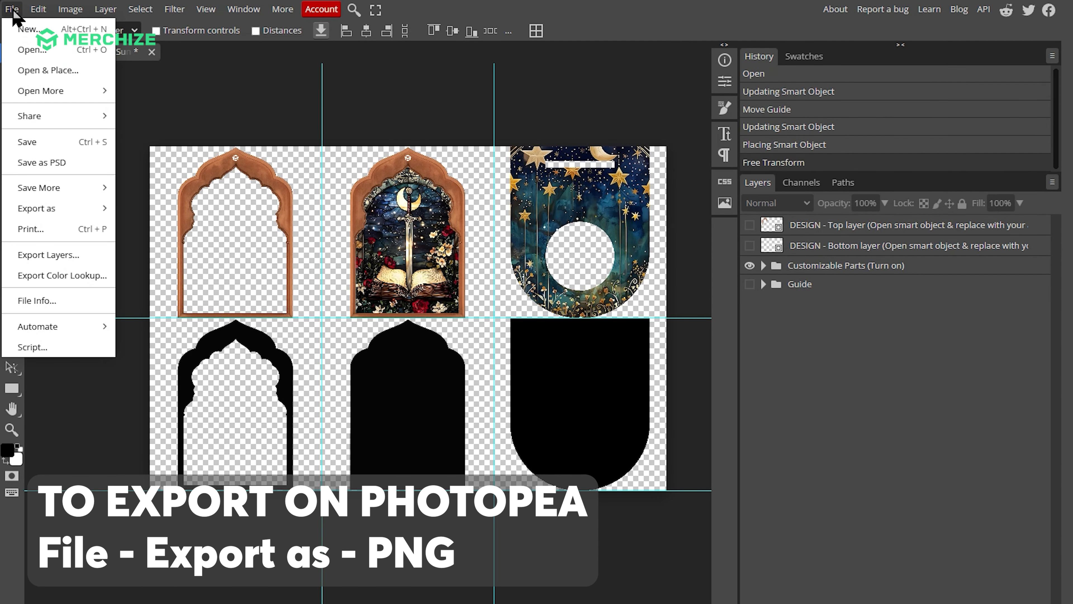
mouse_move(51, 208)
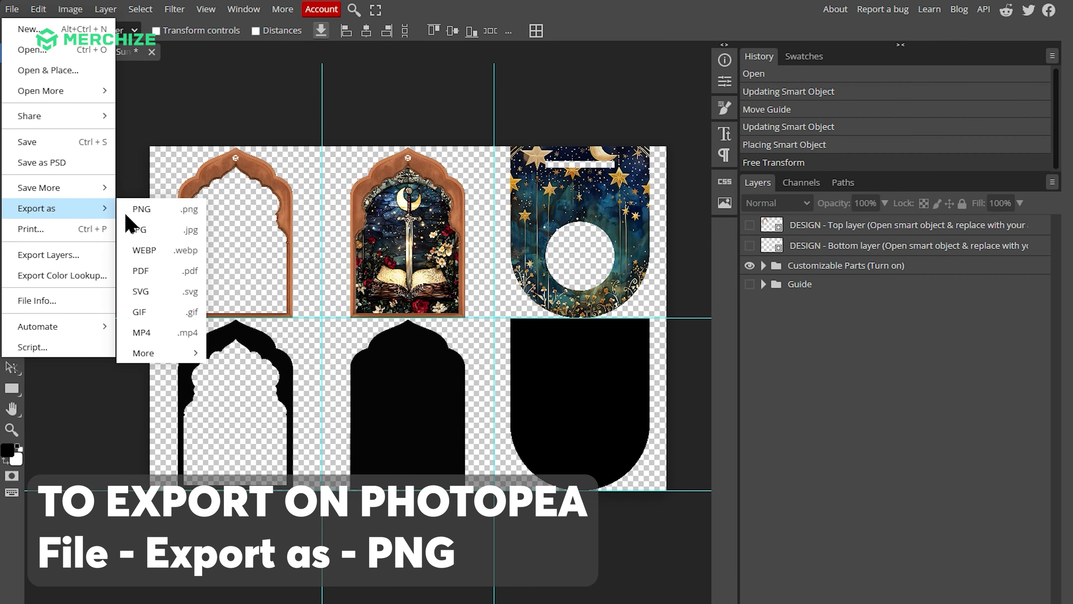
click(163, 212)
scroll(273, 235, up, 5)
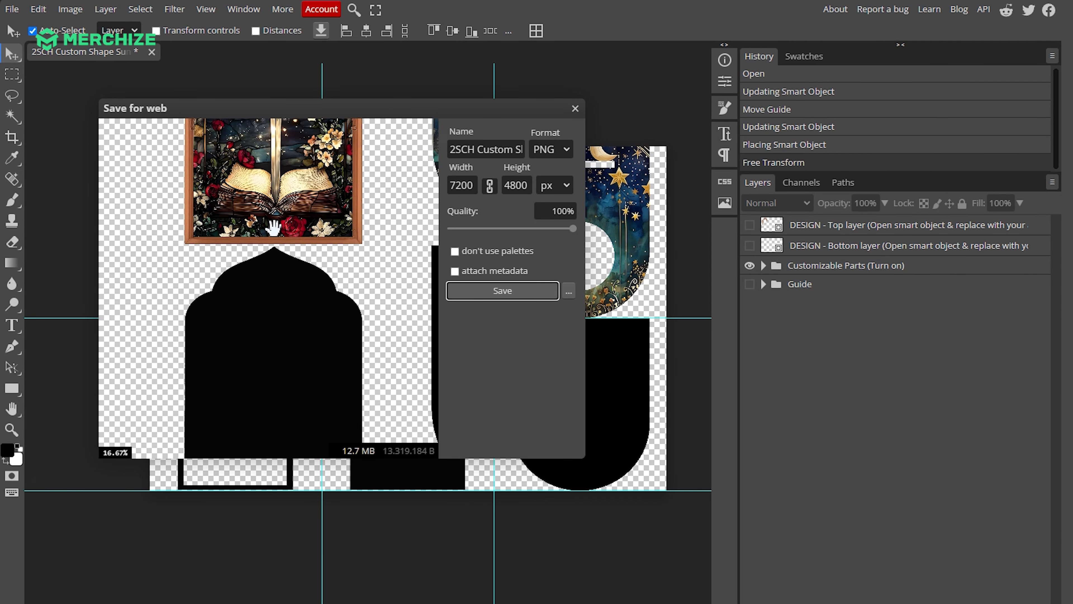
scroll(273, 227, down, 4)
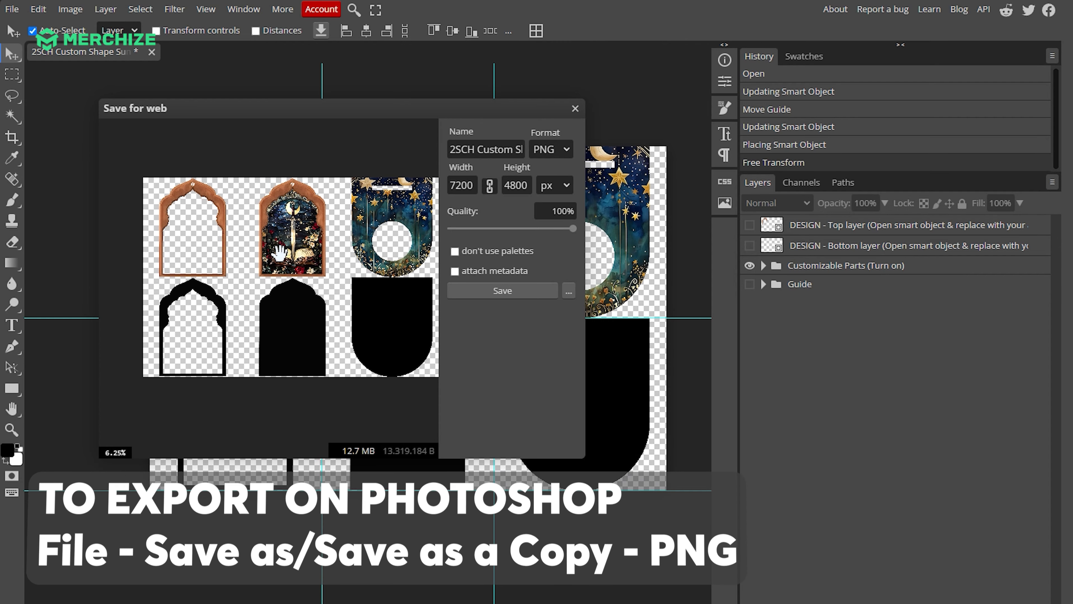
scroll(194, 251, up, 3)
scroll(232, 248, down, 3)
scroll(224, 252, up, 1)
drag(220, 252, 332, 247)
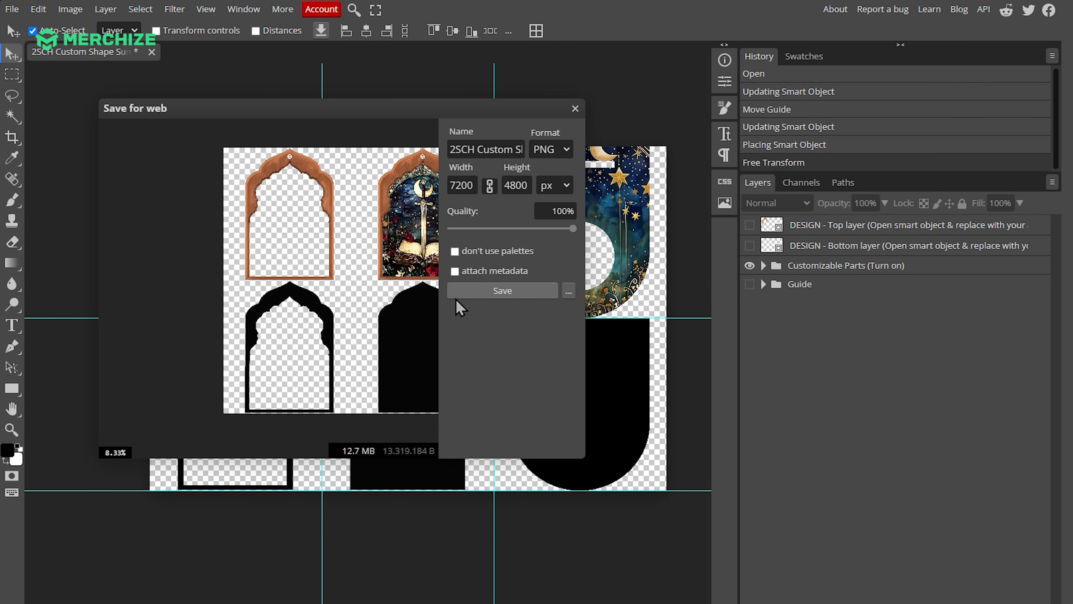
click(495, 291)
key(Return)
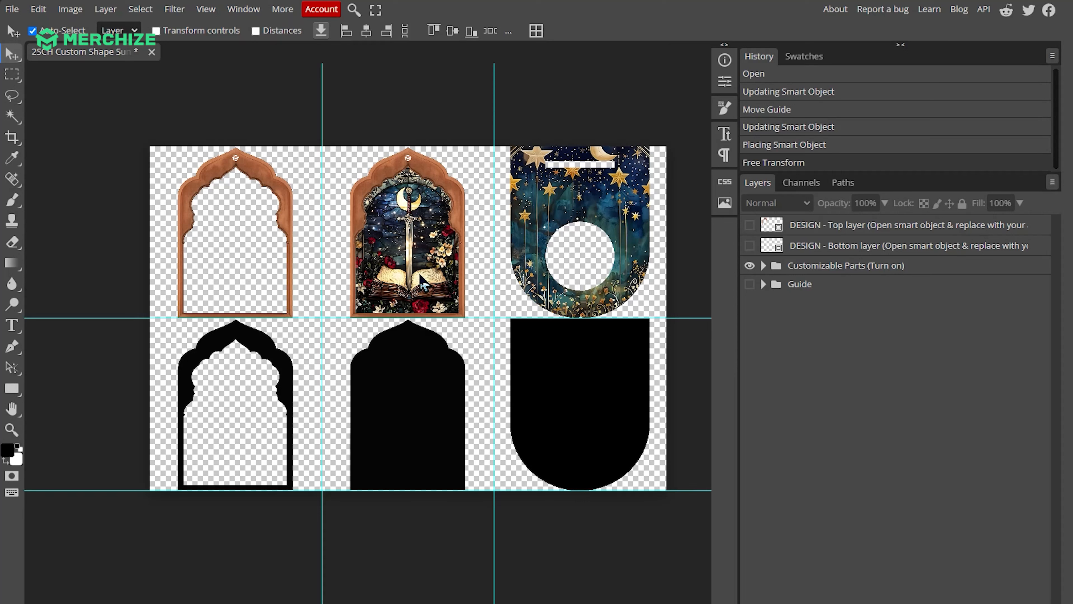